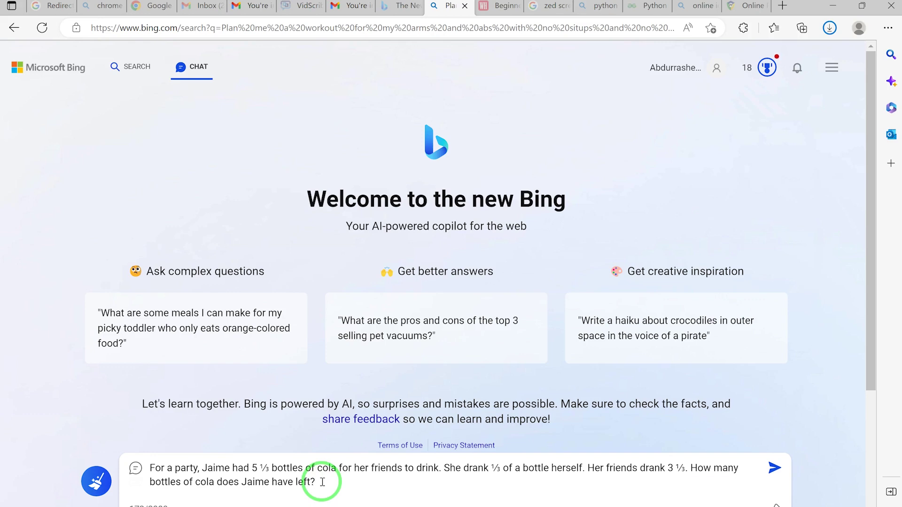
Submit the cola bottles word problem to the chat and highlight the first final answer in the reply
{"action": "key", "text": "Return"}
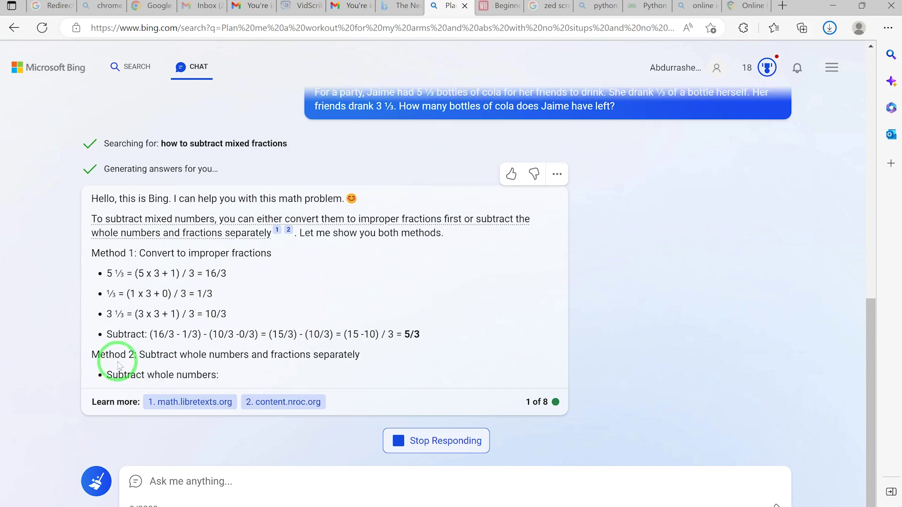
{"action": "left_click", "coordinate": [405, 311]}
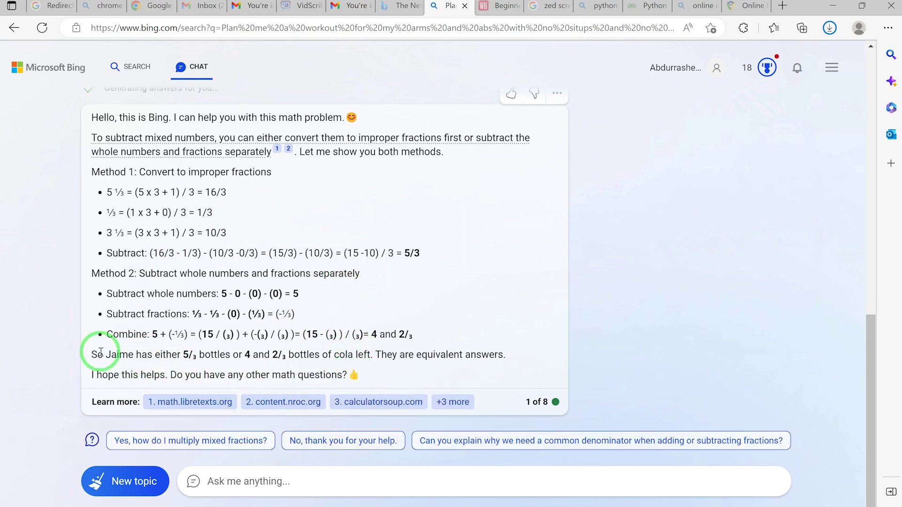
{"action": "left_click_drag", "start_coordinate": [182, 355], "coordinate": [198, 356]}
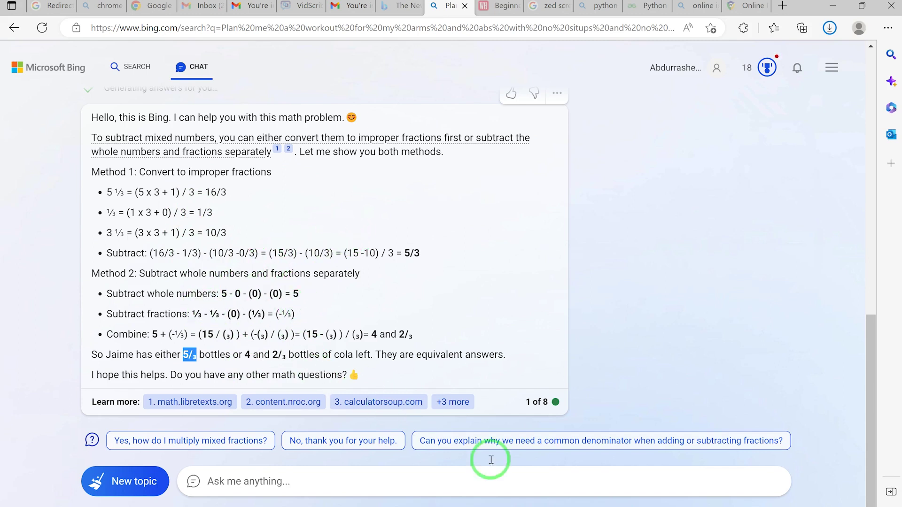
Copy the orange and grape soda word problem from the Windows11activation Notepad file and send it in the Bing chat
{"action": "left_click", "coordinate": [585, 506]}
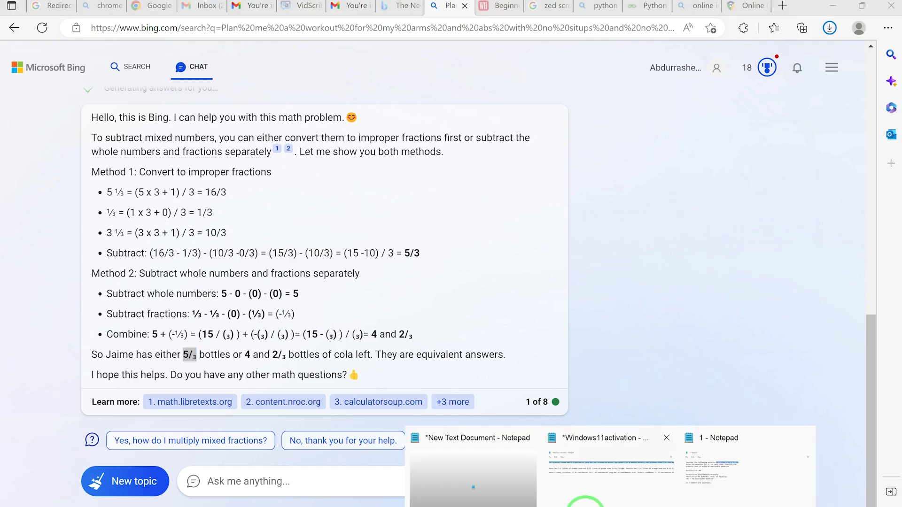
{"action": "left_click", "coordinate": [579, 487]}
{"action": "key", "text": "Right"}
{"action": "key", "text": "shift+Down"}
{"action": "key", "text": "shift+Down"}
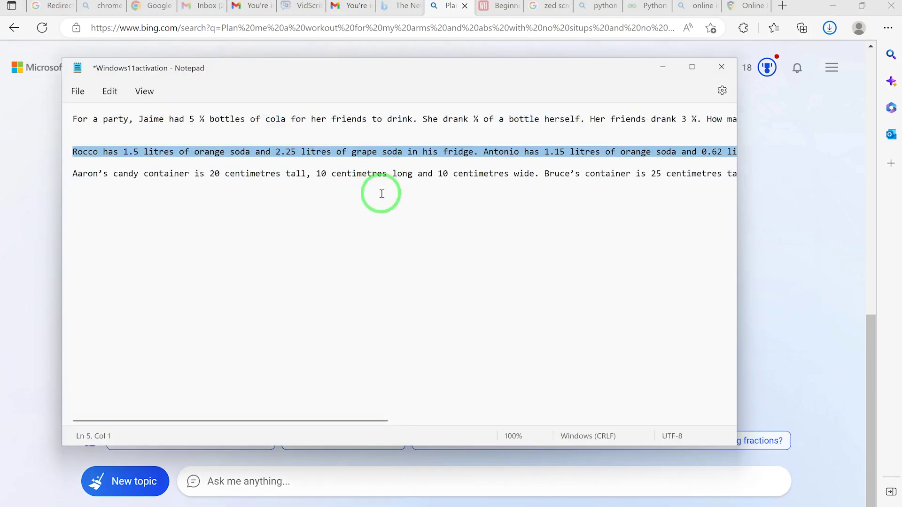
{"action": "left_click", "coordinate": [886, 197]}
{"action": "left_click", "coordinate": [338, 485]}
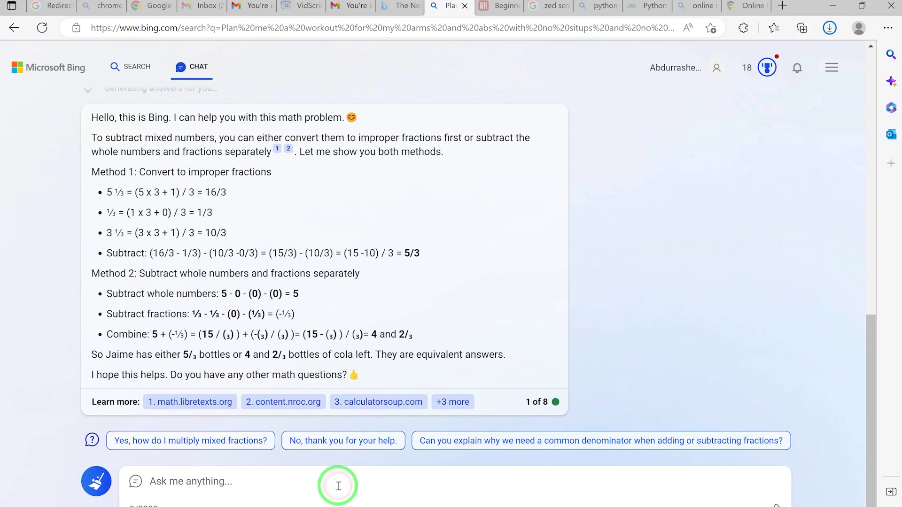
{"action": "type", "text": "Rocco has 1.5 litres of orange soda and 2.25 litres of grape soda in his fridge. Antonio has 1.15 litres of orange soda and 0.62 litres of grape soda. How much more soda does Rocco have than Angelo?"}
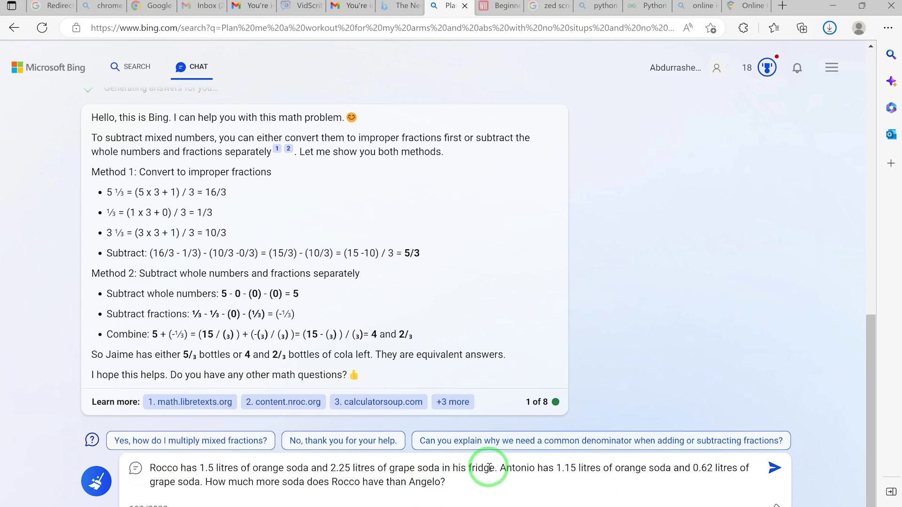
{"action": "key", "text": "Return"}
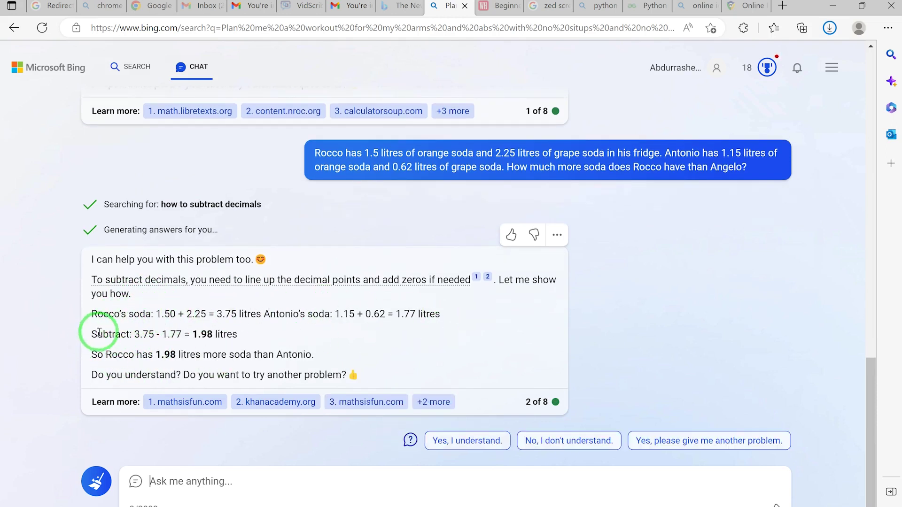
Examine the soda answer by highlighting each fridge's total and the difference in litres
{"action": "double_click", "coordinate": [203, 335]}
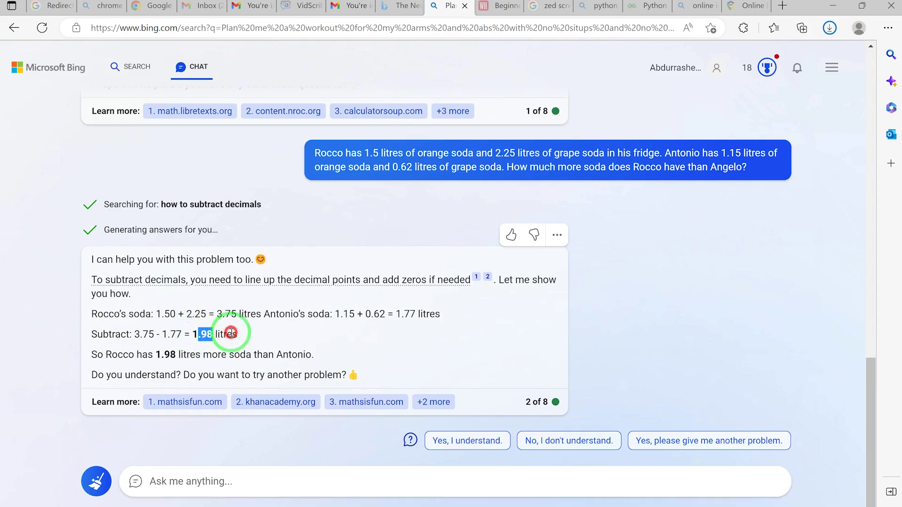
{"action": "left_click", "coordinate": [264, 334]}
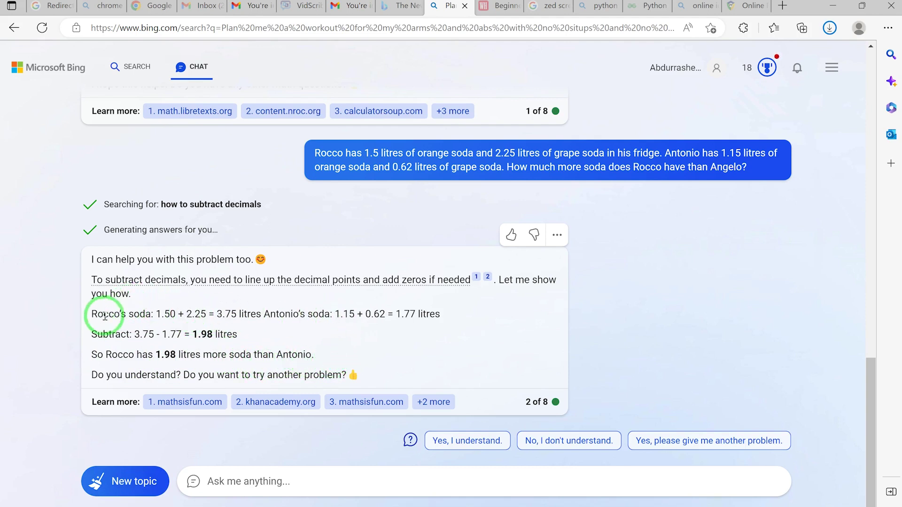
{"action": "left_click_drag", "start_coordinate": [217, 314], "coordinate": [231, 314]}
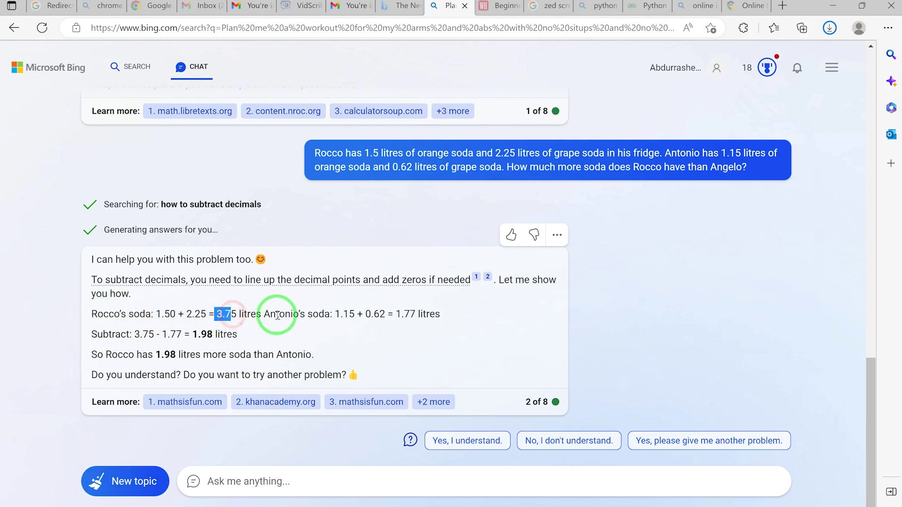
{"action": "left_click_drag", "start_coordinate": [342, 312], "coordinate": [422, 314]}
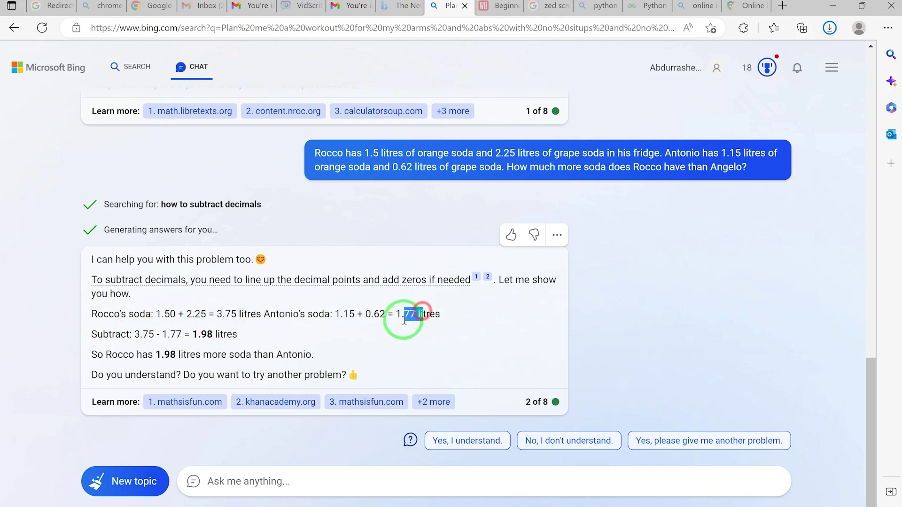
{"action": "left_click_drag", "start_coordinate": [192, 335], "coordinate": [238, 334]}
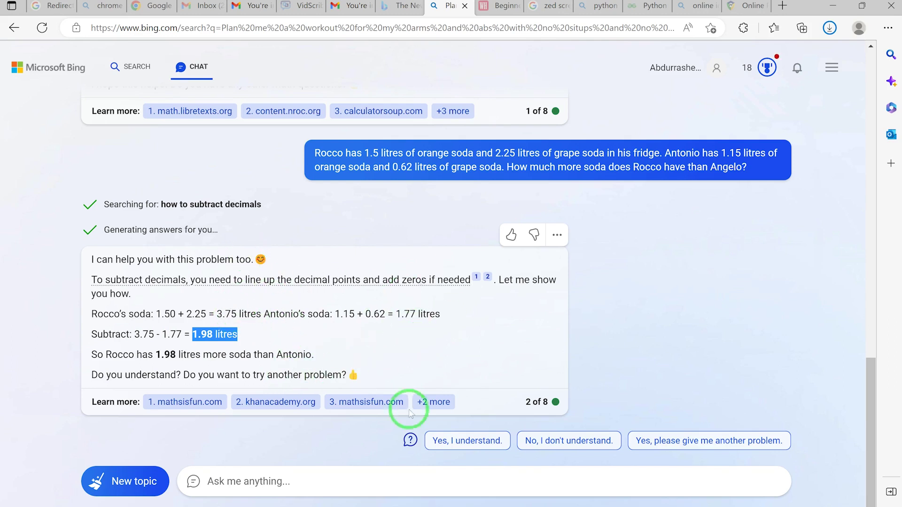
Copy the candy container volume problem from the Windows11activation Notepad file and send it in the Bing chat
{"action": "mouse_move", "coordinate": [554, 506]}
{"action": "left_click", "coordinate": [617, 506]}
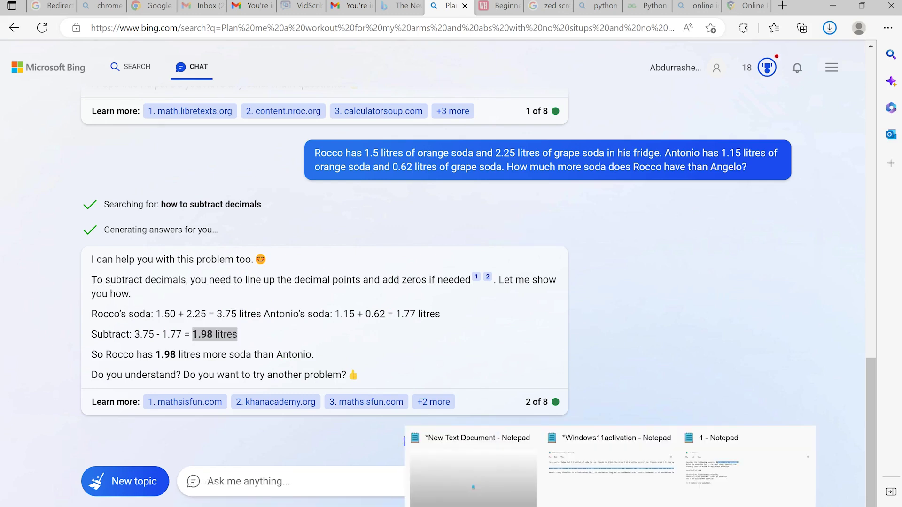
{"action": "left_click", "coordinate": [618, 489]}
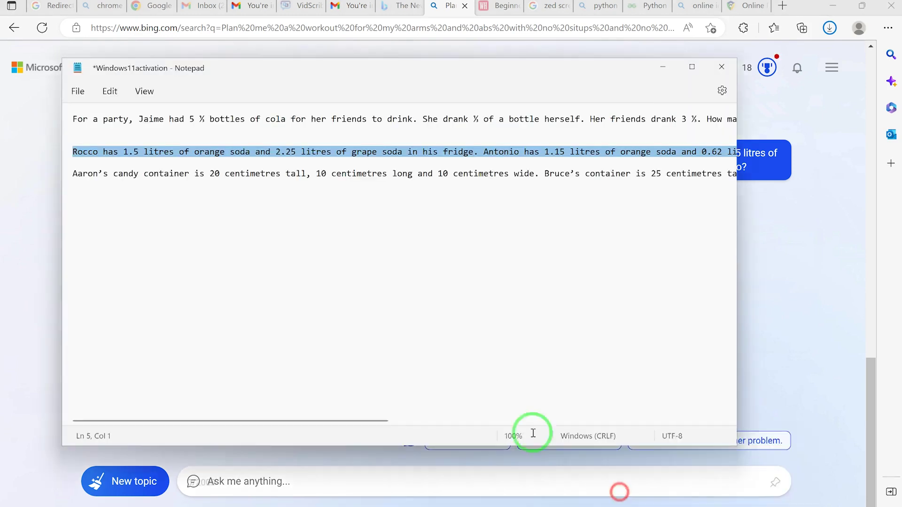
{"action": "left_click", "coordinate": [420, 177]}
{"action": "triple_click", "coordinate": [420, 177]}
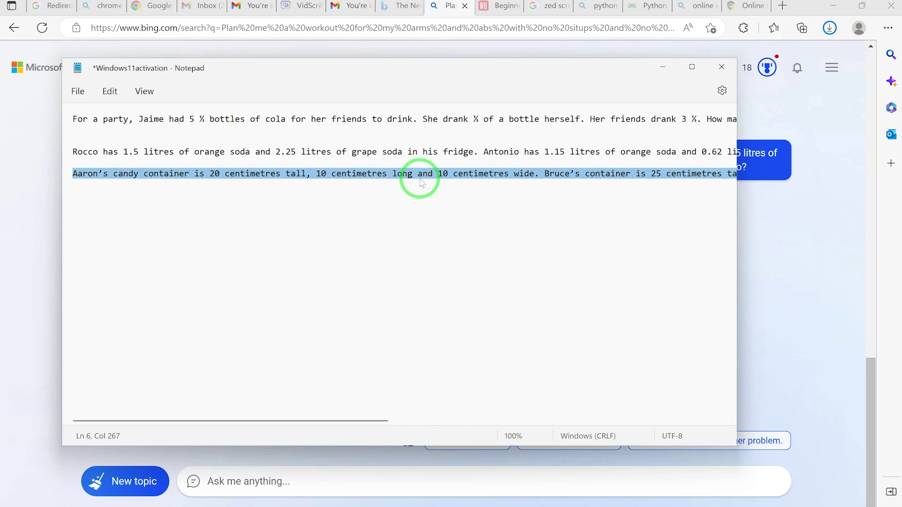
{"action": "left_click", "coordinate": [815, 350]}
{"action": "left_click", "coordinate": [304, 487]}
{"action": "right_click", "coordinate": [298, 479]}
{"action": "left_click", "coordinate": [224, 468]}
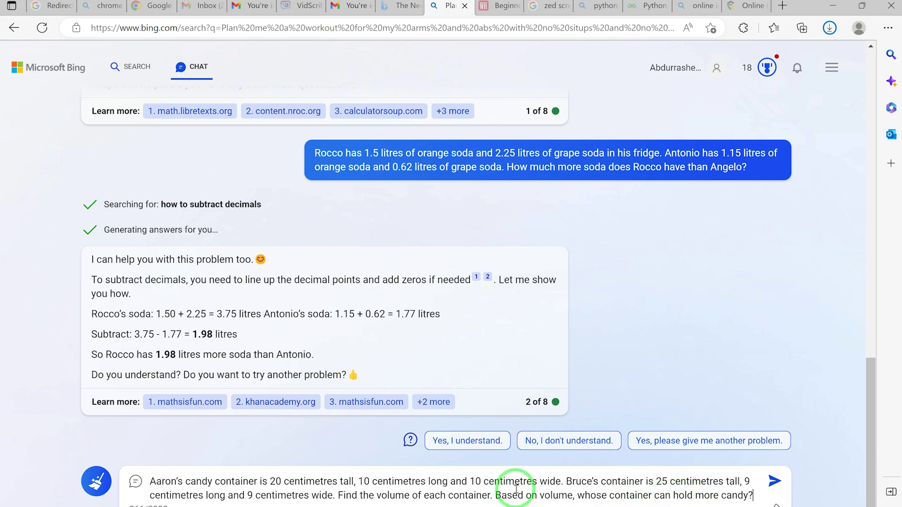
{"action": "key", "text": "Return"}
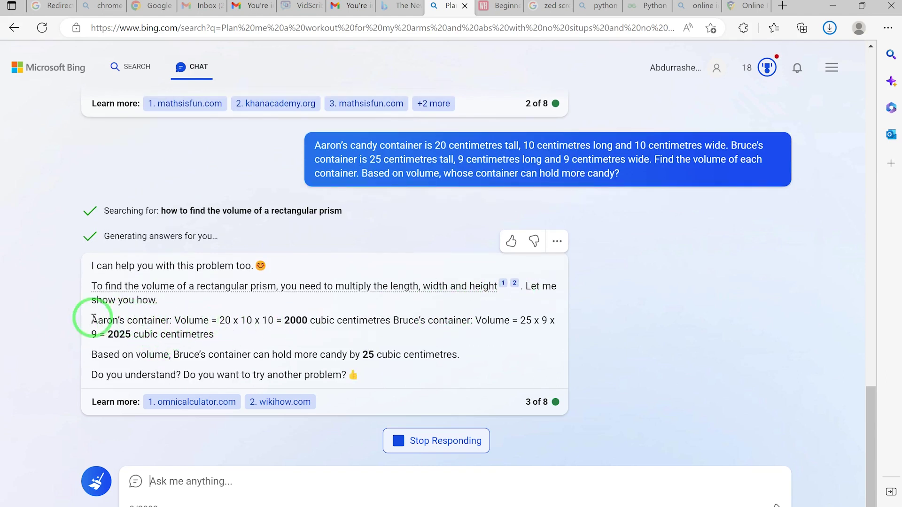
Examine the candy container answer by highlighting both volumes and the difference in cubic centimetres
{"action": "double_click", "coordinate": [114, 320]}
{"action": "left_click_drag", "start_coordinate": [284, 320], "coordinate": [342, 313]}
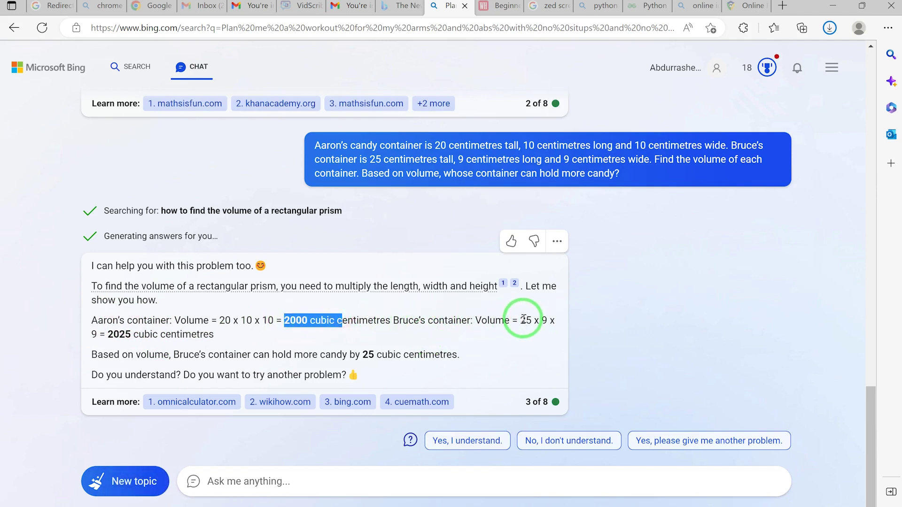
{"action": "left_click_drag", "start_coordinate": [108, 334], "coordinate": [134, 334]}
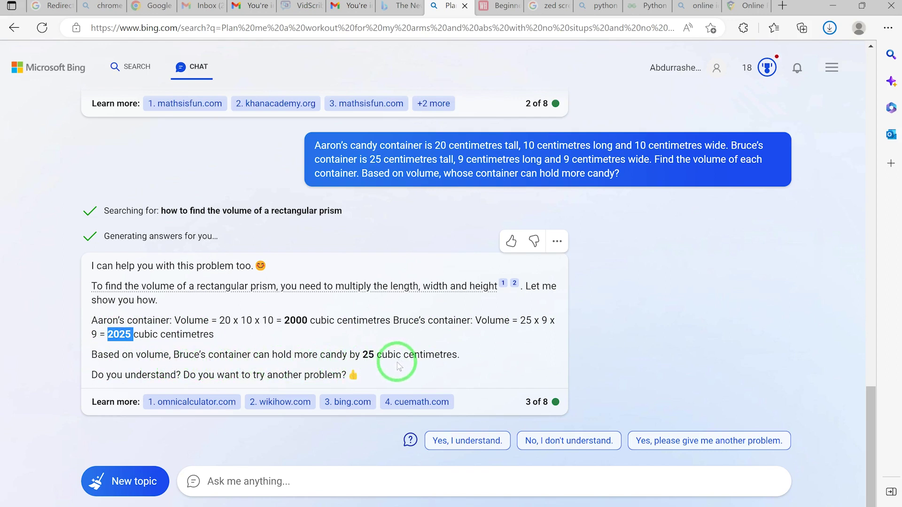
{"action": "left_click_drag", "start_coordinate": [364, 354], "coordinate": [482, 350]}
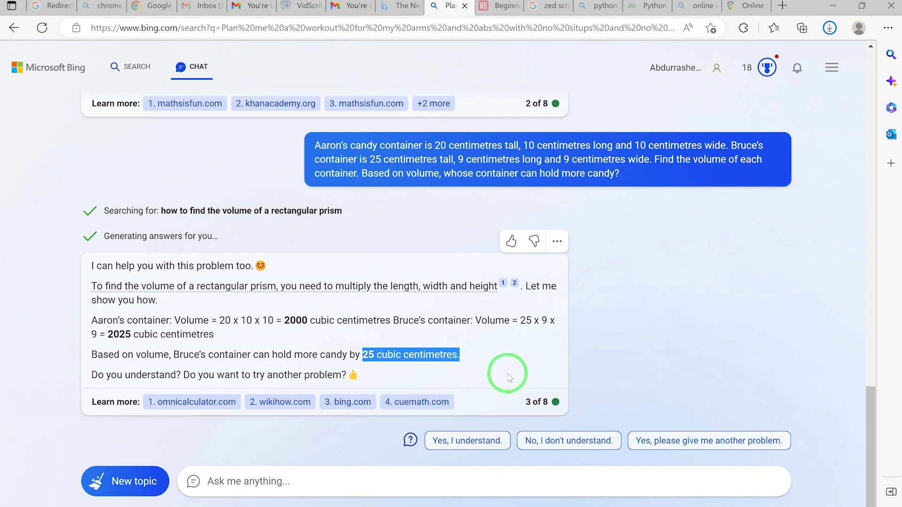
Switch to Snipping Tool to view the captured algebra problem 2x − 3(2x − 1) = 3 − 4x
{"action": "left_click", "coordinate": [561, 475]}
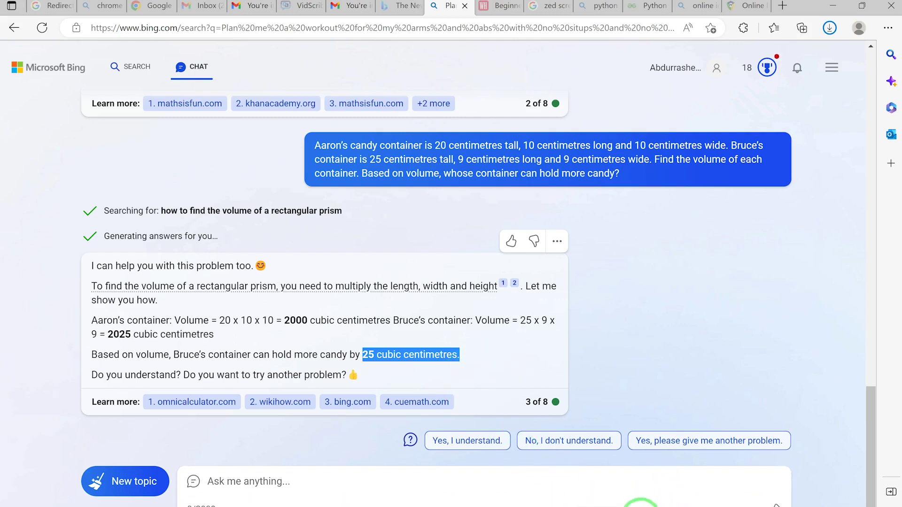
{"action": "mouse_move", "coordinate": [640, 506]}
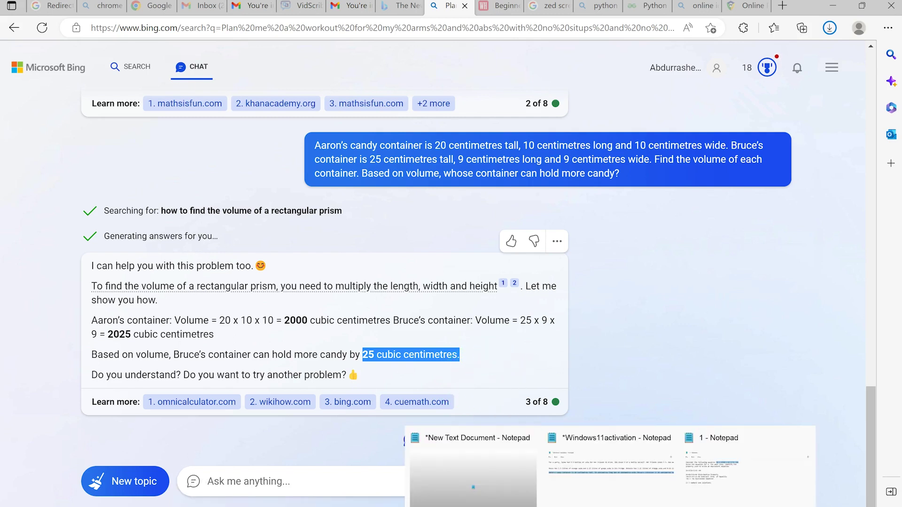
{"action": "left_click", "coordinate": [637, 506]}
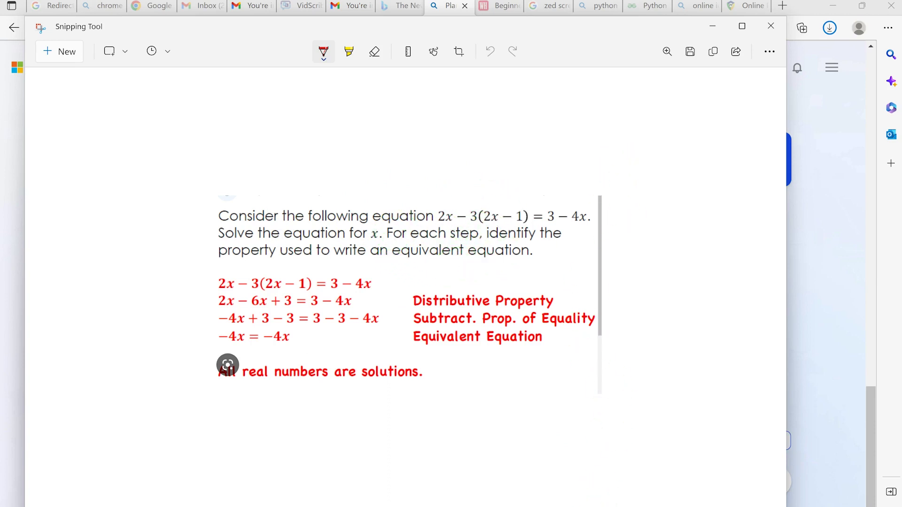
Switch to Chrome and open the OCR2Edit image-to-text converter from the "image to text" search results
{"action": "key", "text": "alt+Tab"}
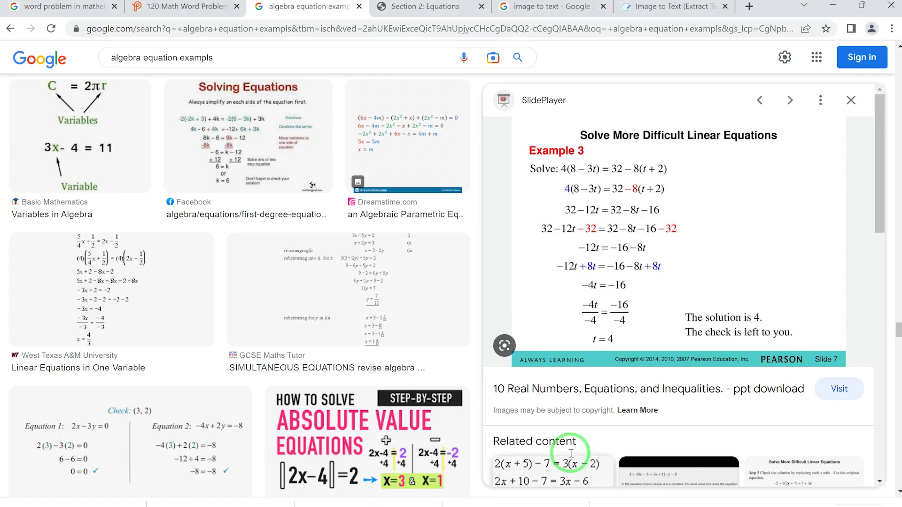
{"action": "left_click", "coordinate": [655, 8]}
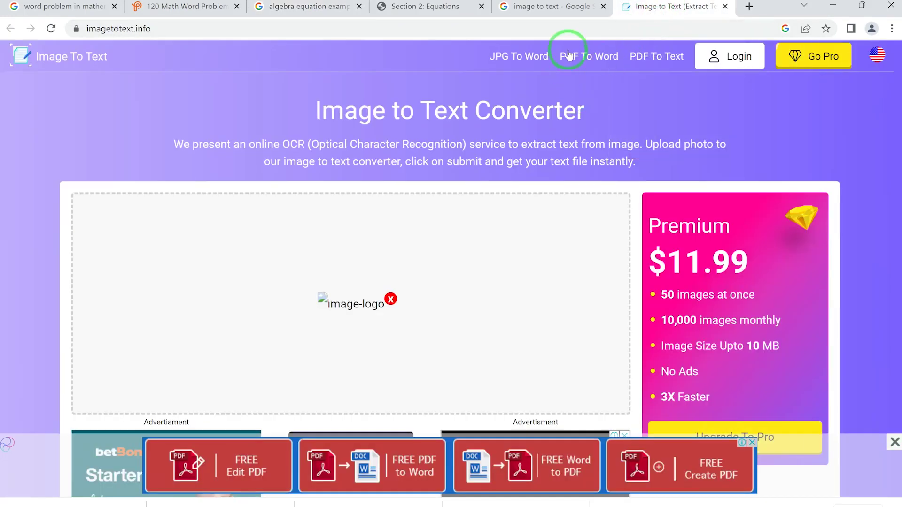
{"action": "left_click", "coordinate": [549, 7]}
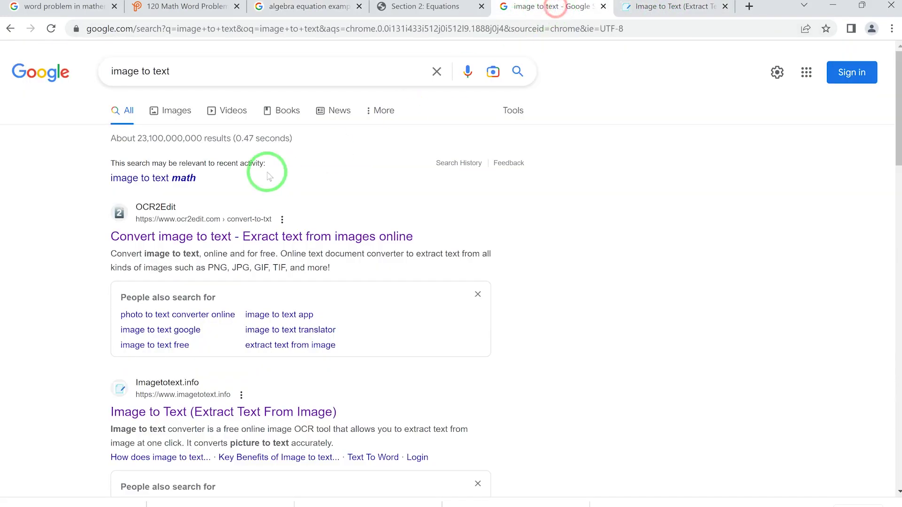
{"action": "left_click", "coordinate": [190, 237]}
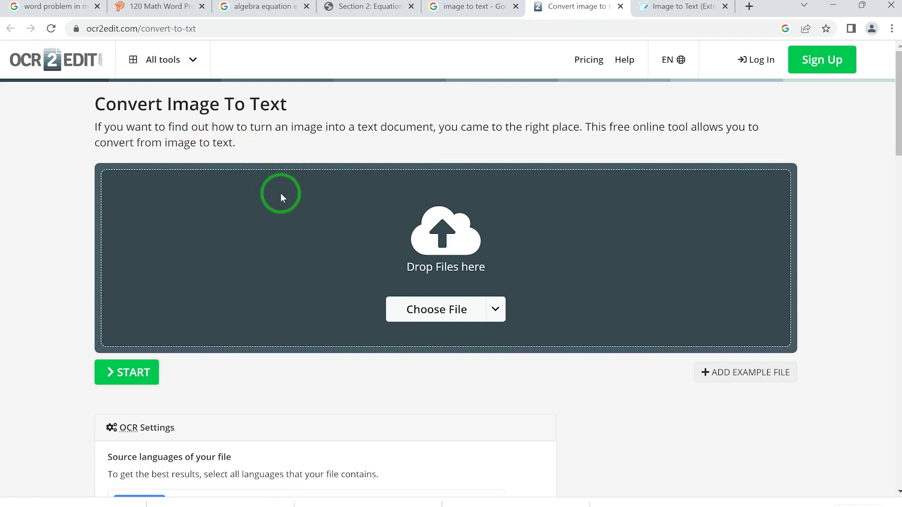
Upload image 1 from the Bing AI Tutorial folder and convert it to text
{"action": "left_click", "coordinate": [416, 313]}
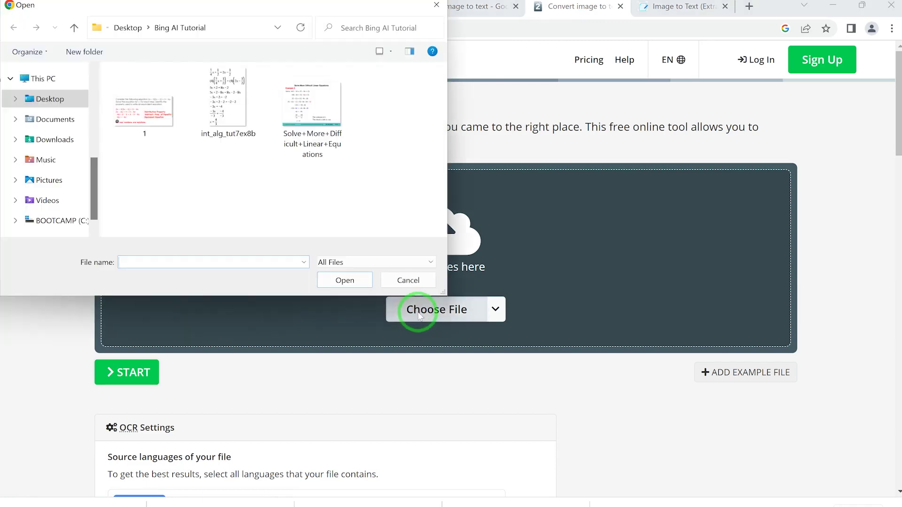
{"action": "left_click", "coordinate": [159, 105]}
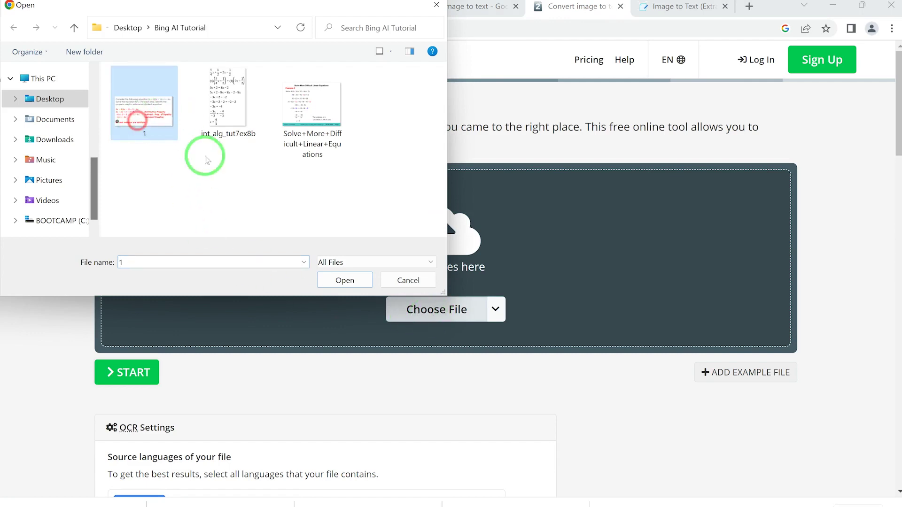
{"action": "left_click", "coordinate": [344, 281]}
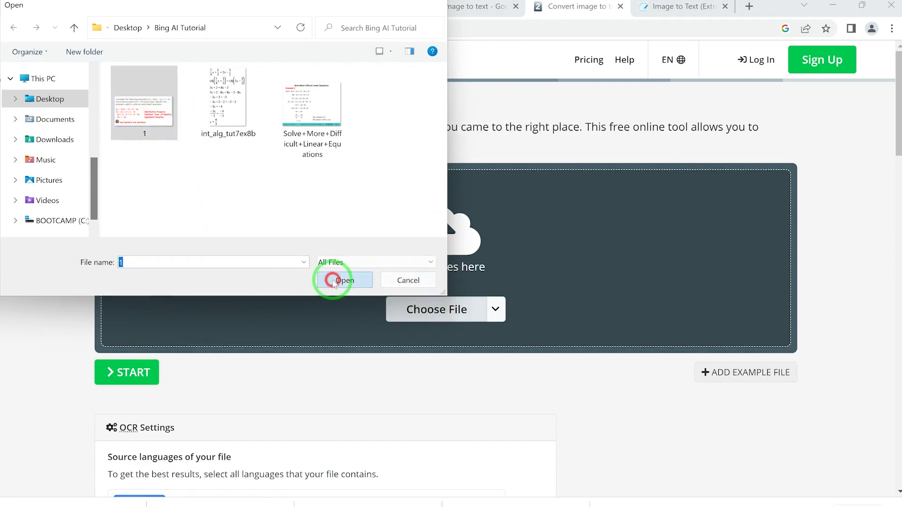
{"action": "left_click", "coordinate": [134, 374]}
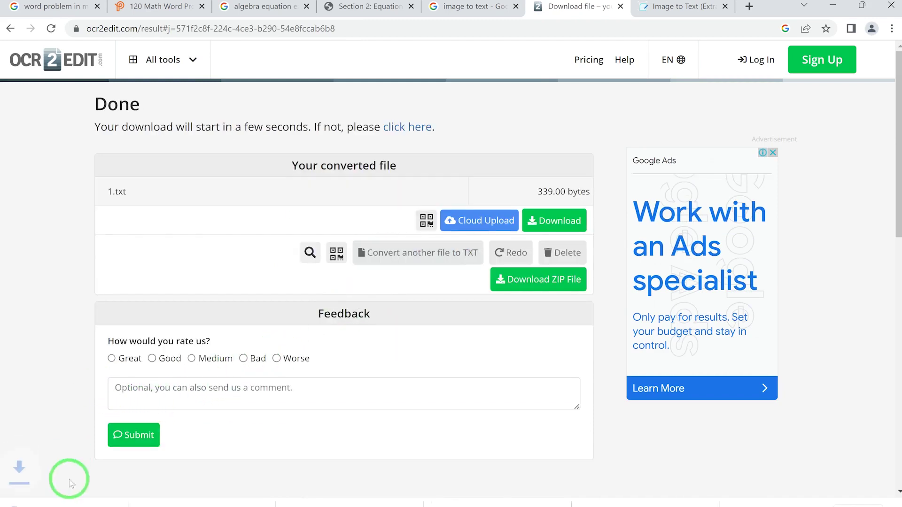
Open the converted text file in Notepad and copy the equation 2x – 3(2x – 1) = 3 – 4x from its first line
{"action": "left_click", "coordinate": [59, 502]}
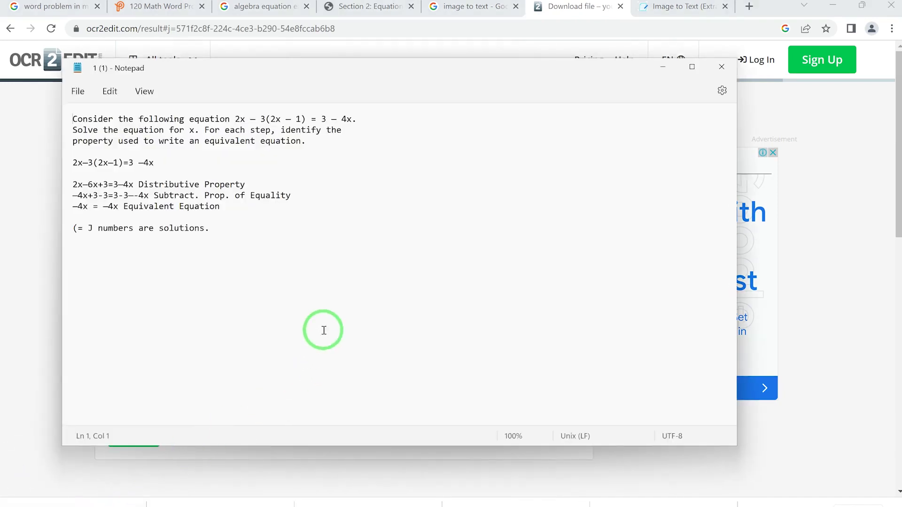
{"action": "left_click_drag", "start_coordinate": [235, 115], "coordinate": [350, 111]}
{"action": "key", "text": "ctrl+c"}
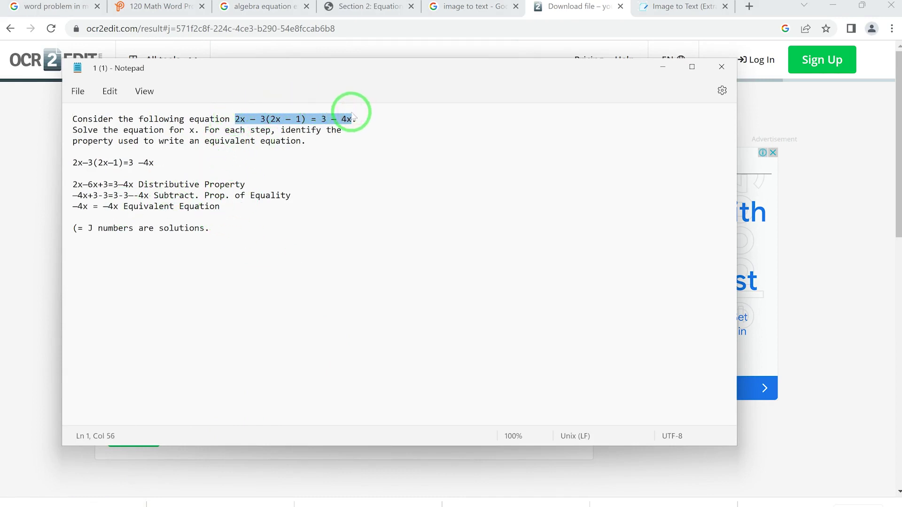
{"action": "left_click", "coordinate": [826, 305]}
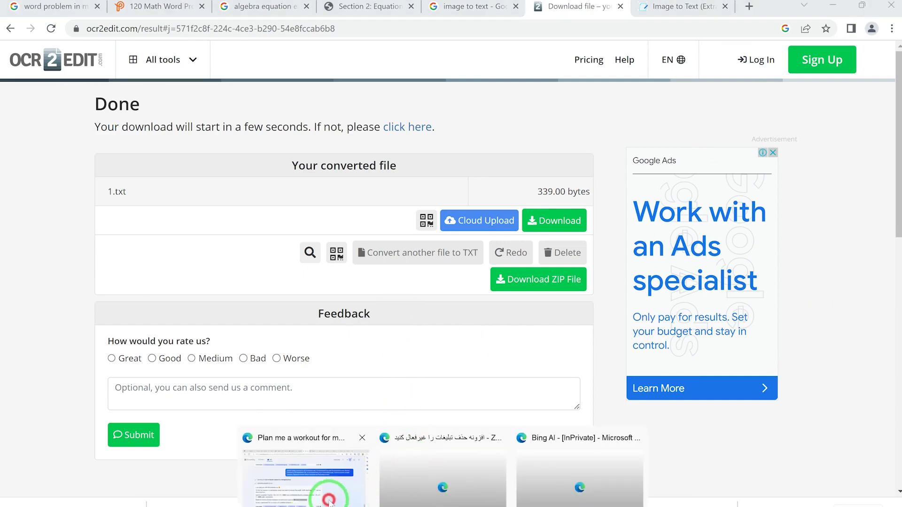
Switch to Bing chat in Edge and ask it to find x in the copied equation 2x – 3(2x – 1) = 3 – 4x
{"action": "left_click", "coordinate": [359, 441]}
{"action": "key", "text": "ctrl+v"}
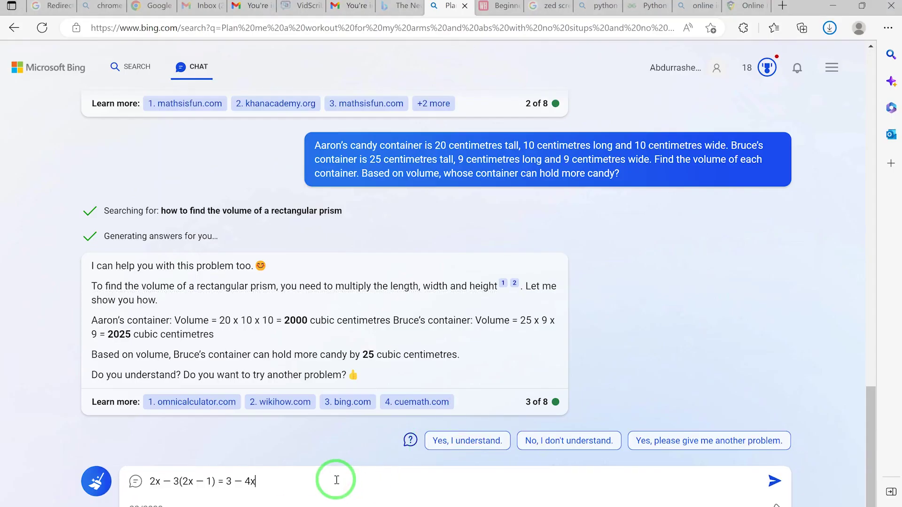
{"action": "type", "text": "find x"}
{"action": "key", "text": "Return"}
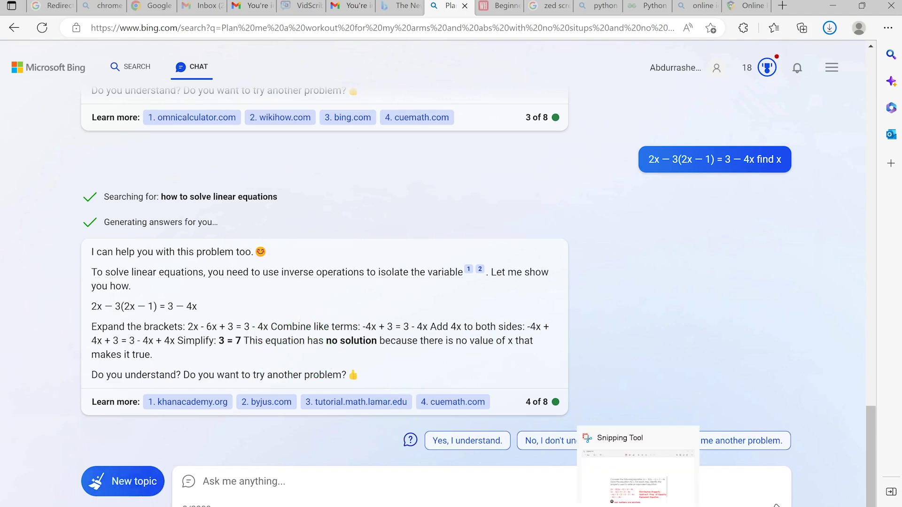
Switch to Chrome and convert the image Solve+More+Difficult+Linear+Equations from the Bing AI Tutorial folder to text with OCR2Edit
{"action": "left_click", "coordinate": [583, 459]}
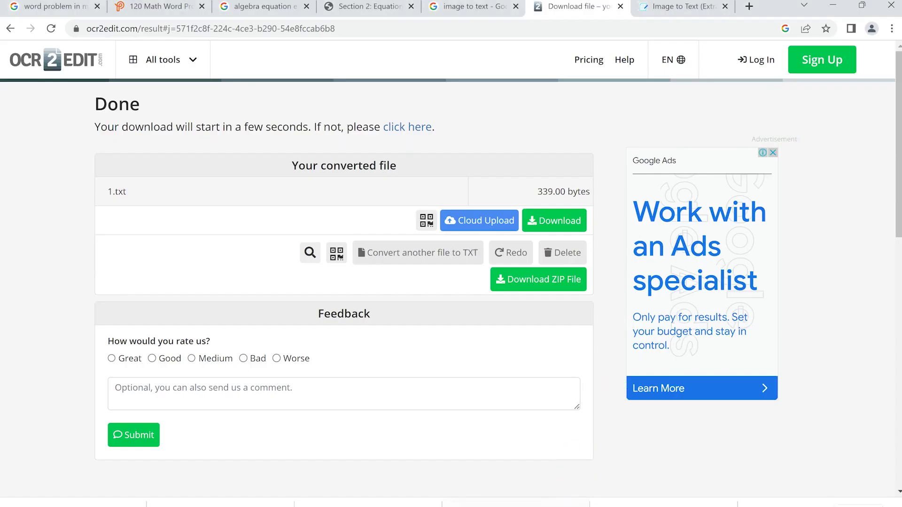
{"action": "key", "text": "ctrl+3"}
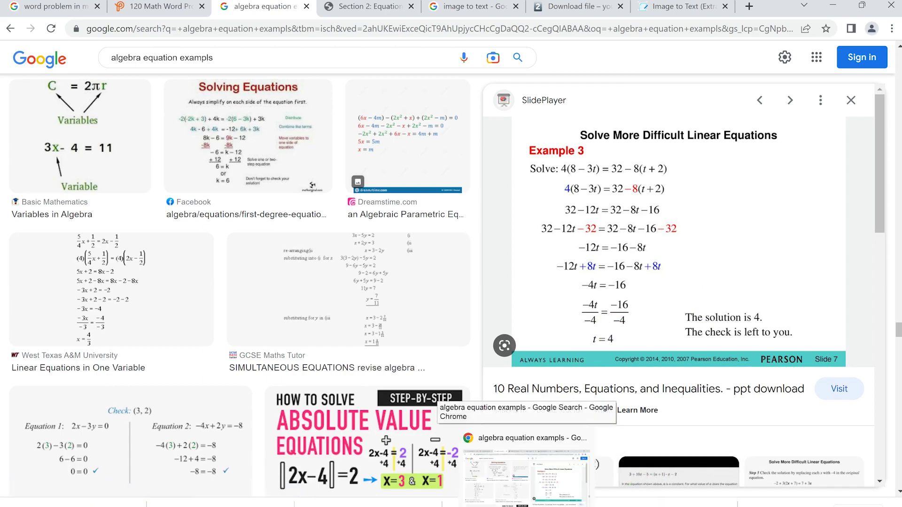
{"action": "left_click", "coordinate": [683, 6]}
{"action": "left_click", "coordinate": [577, 8]}
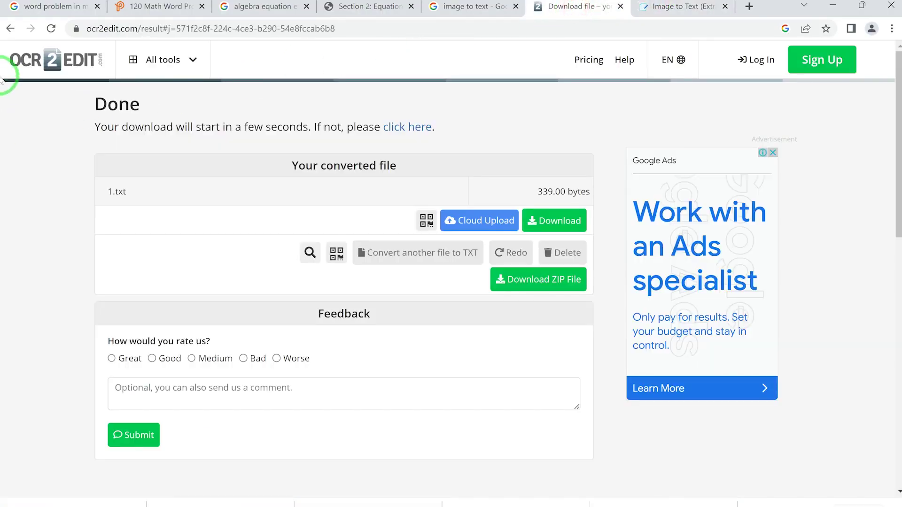
{"action": "left_click", "coordinate": [10, 28]}
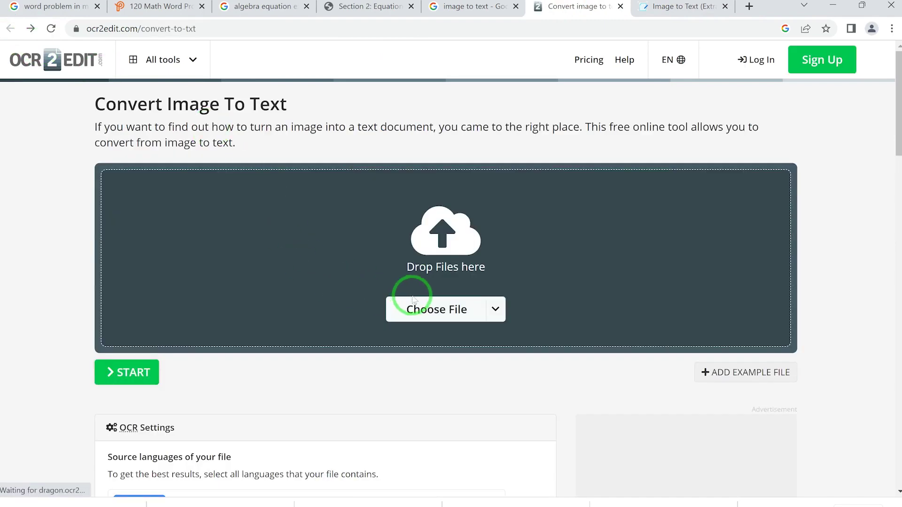
{"action": "left_click", "coordinate": [413, 301]}
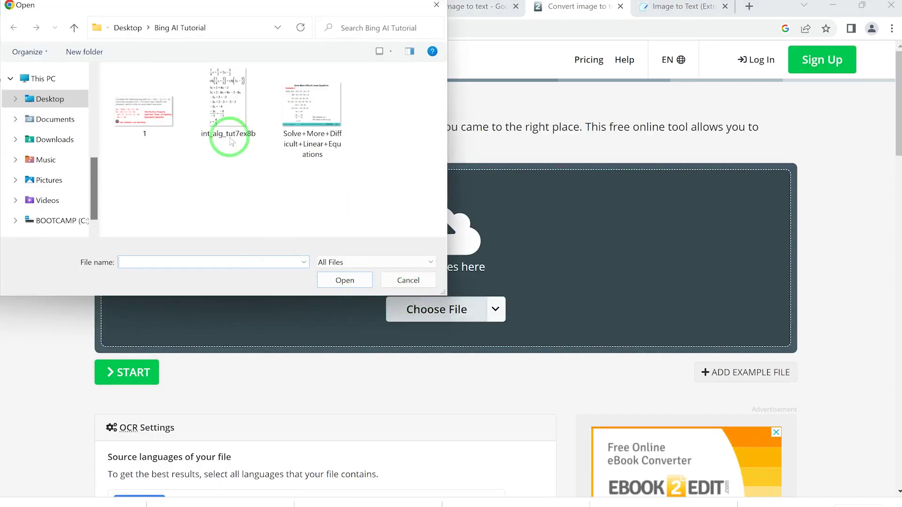
{"action": "left_click", "coordinate": [319, 111]}
{"action": "left_click", "coordinate": [350, 277]}
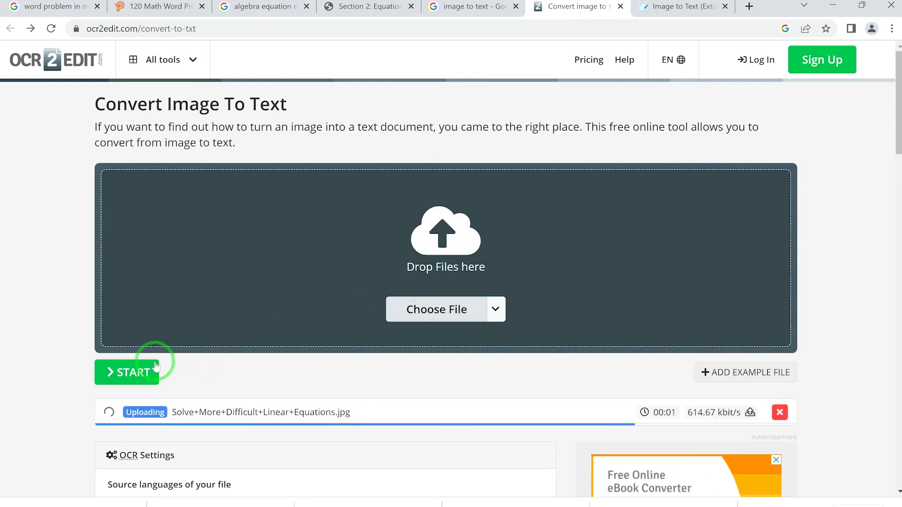
{"action": "left_click", "coordinate": [144, 372]}
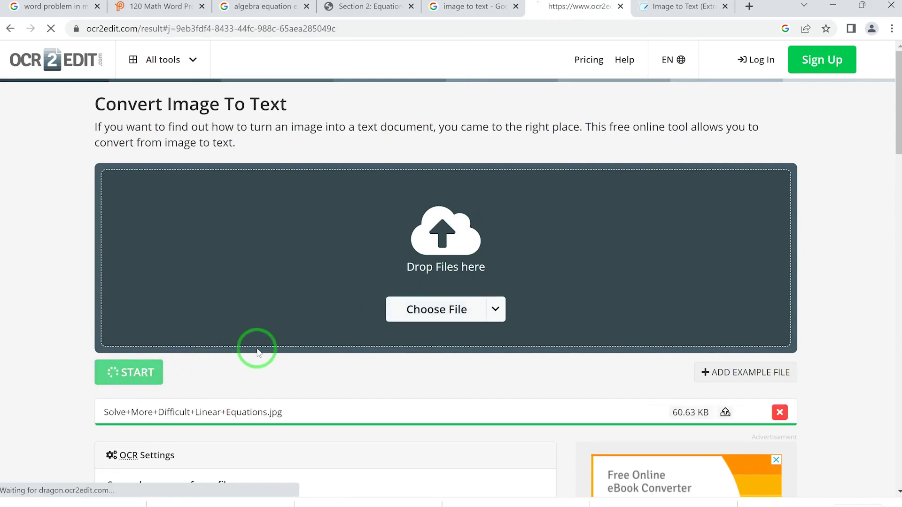
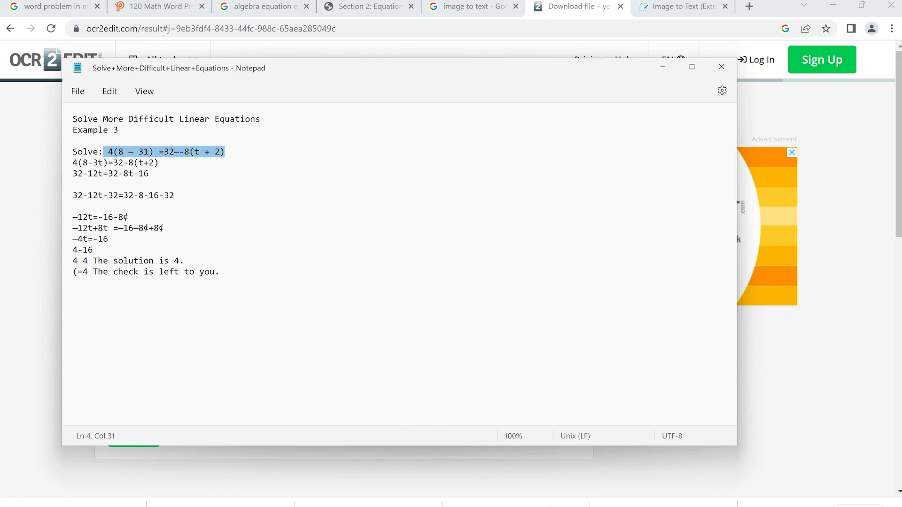
Compare the converted text in Notepad with the original Example 3 equation shown in the Chrome image results
{"action": "key", "text": "alt+Tab"}
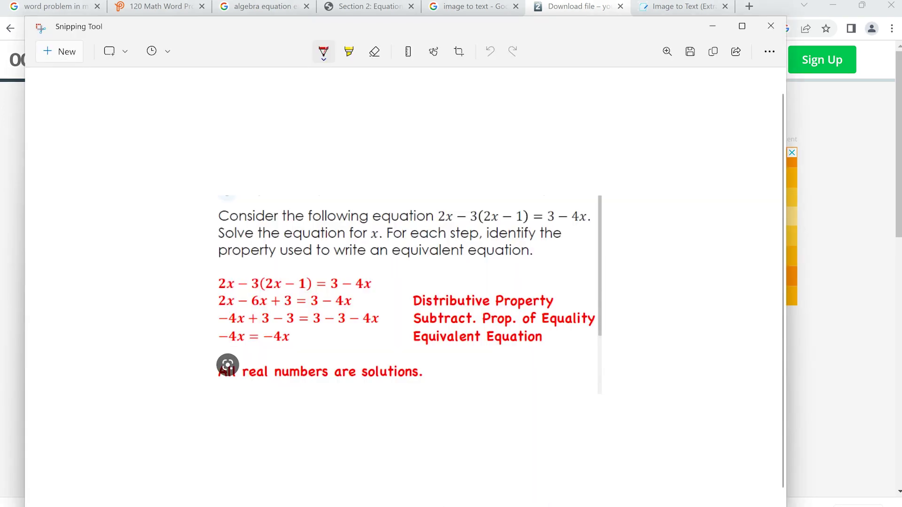
{"action": "key", "text": "alt+Tab"}
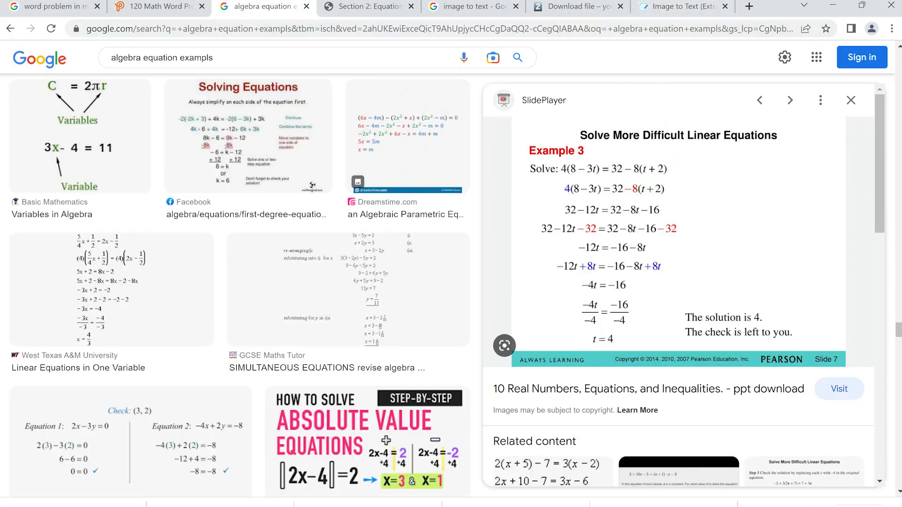
{"action": "mouse_move", "coordinate": [725, 493]}
{"action": "left_click", "coordinate": [810, 479]}
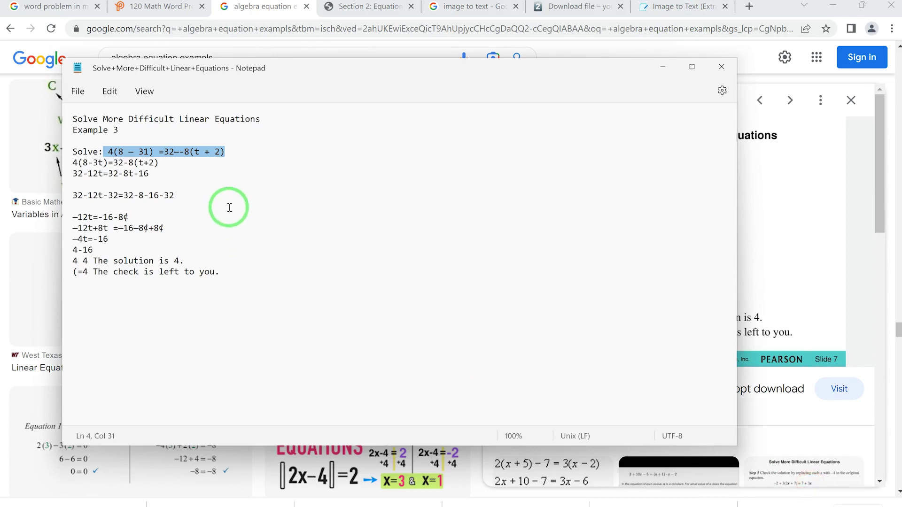
Correct the right side of the extracted equation to 32 – 8(t + 2) in Notepad and copy the whole Solve line
{"action": "left_click", "coordinate": [198, 155]}
{"action": "left_click", "coordinate": [185, 155]}
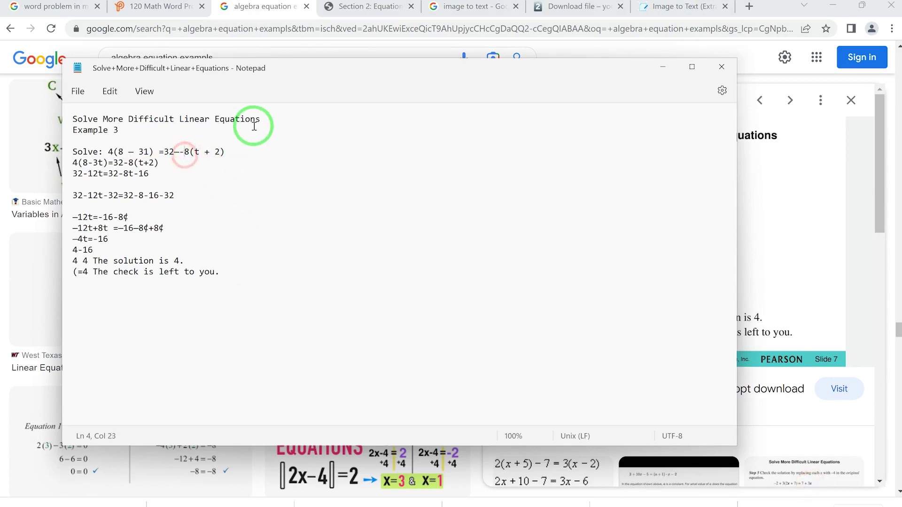
{"action": "key", "text": "BackSpace"}
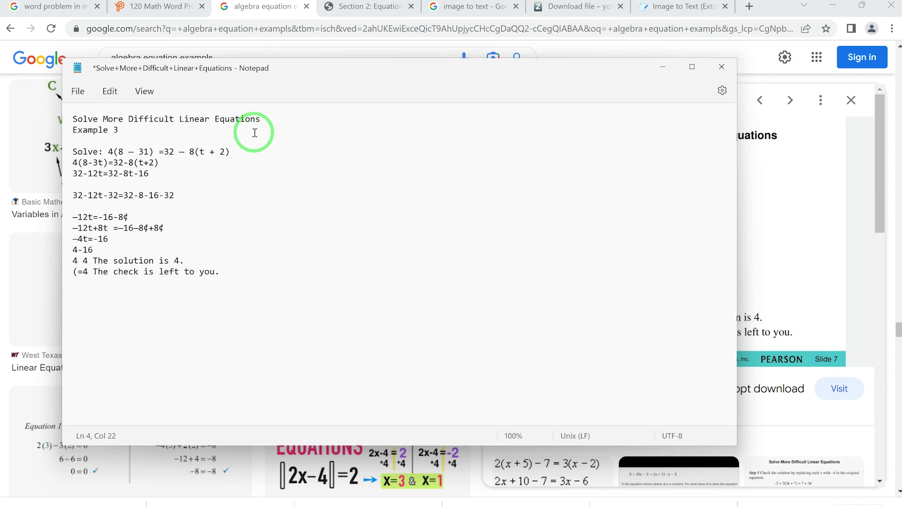
{"action": "left_click", "coordinate": [238, 152]}
{"action": "left_click_drag", "start_coordinate": [238, 152], "coordinate": [65, 151]}
{"action": "right_click", "coordinate": [91, 146]}
{"action": "left_click", "coordinate": [125, 210]}
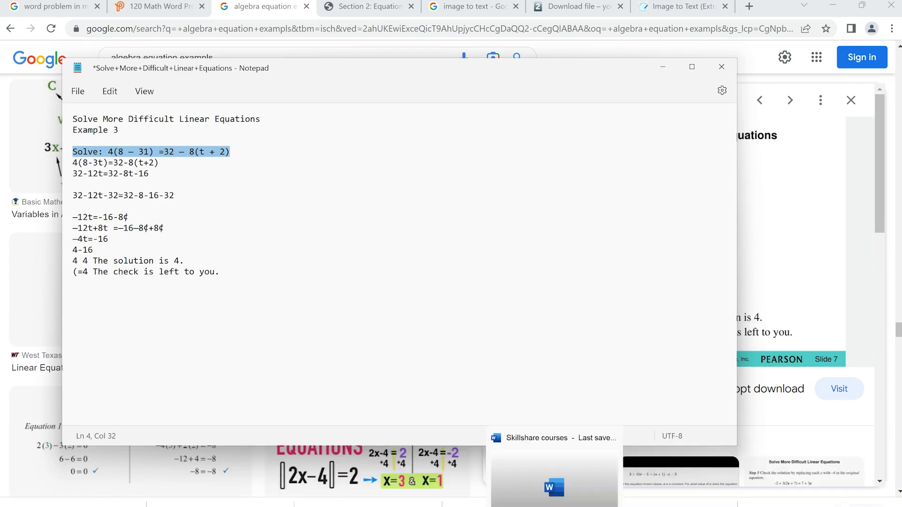
Switch to Bing chat in Edge and submit the copied problem "Solve: 4(8 – 31) =32 – 8(t + 2)"
{"action": "left_click", "coordinate": [356, 487]}
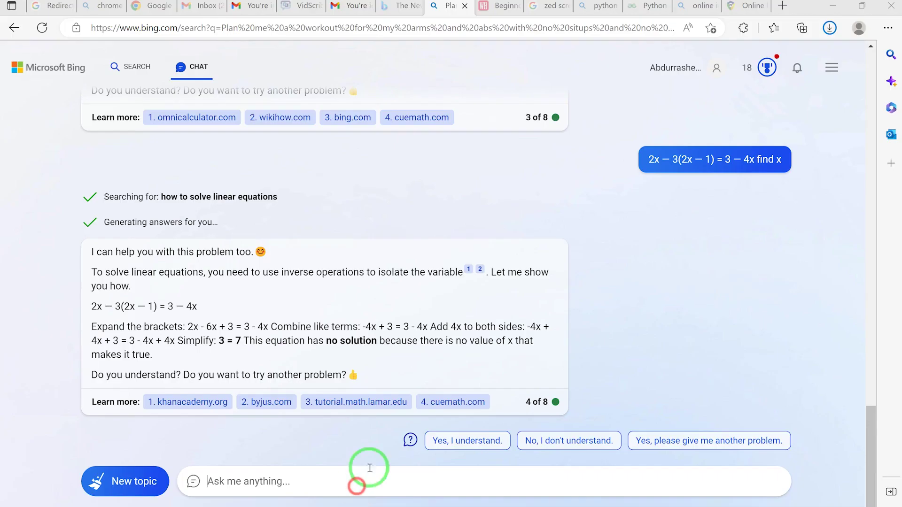
{"action": "left_click", "coordinate": [429, 483]}
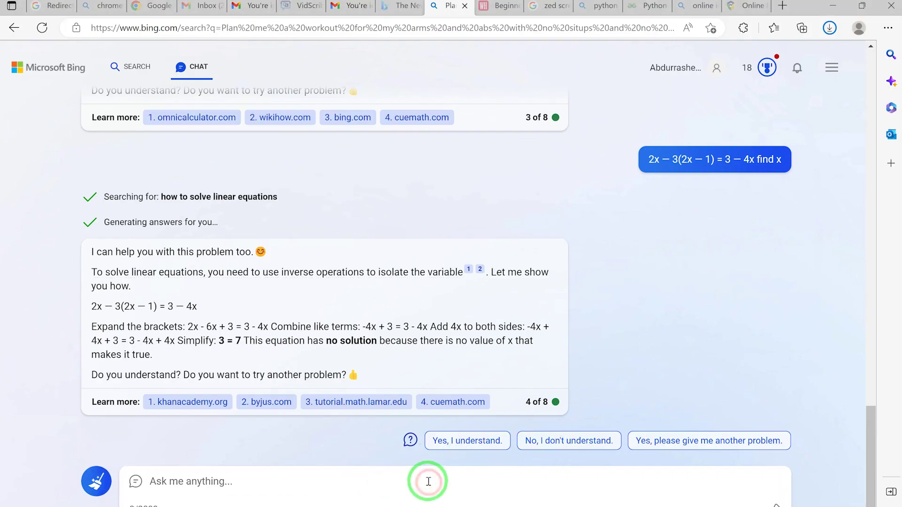
{"action": "key", "text": "ctrl+v"}
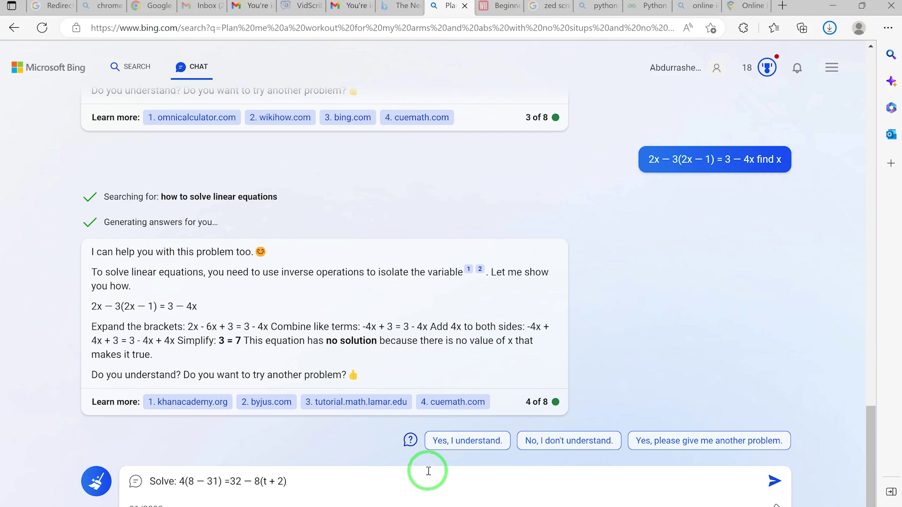
{"action": "key", "text": "Return"}
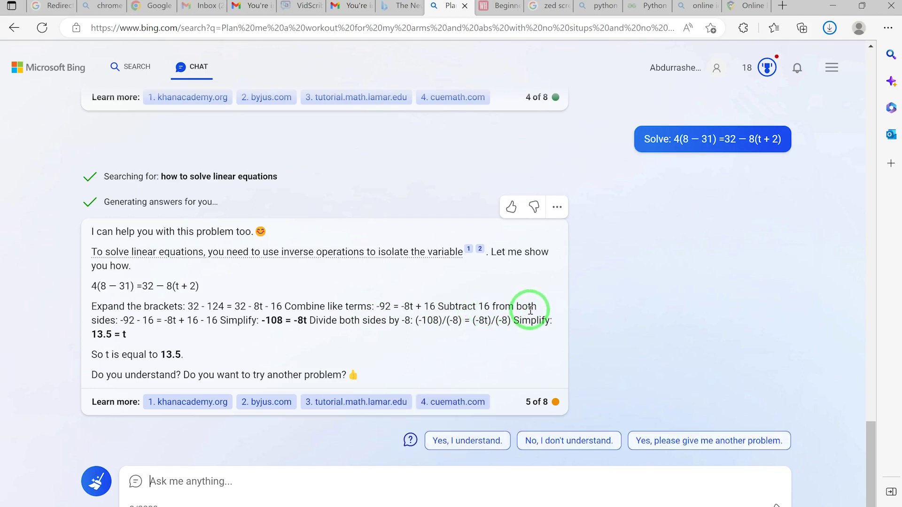
Examine the simplification and final value of t in Bing's answer, and check the submitted equation against Example 3 in Chrome
{"action": "left_click", "coordinate": [240, 322]}
{"action": "left_click_drag", "start_coordinate": [240, 321], "coordinate": [302, 318]}
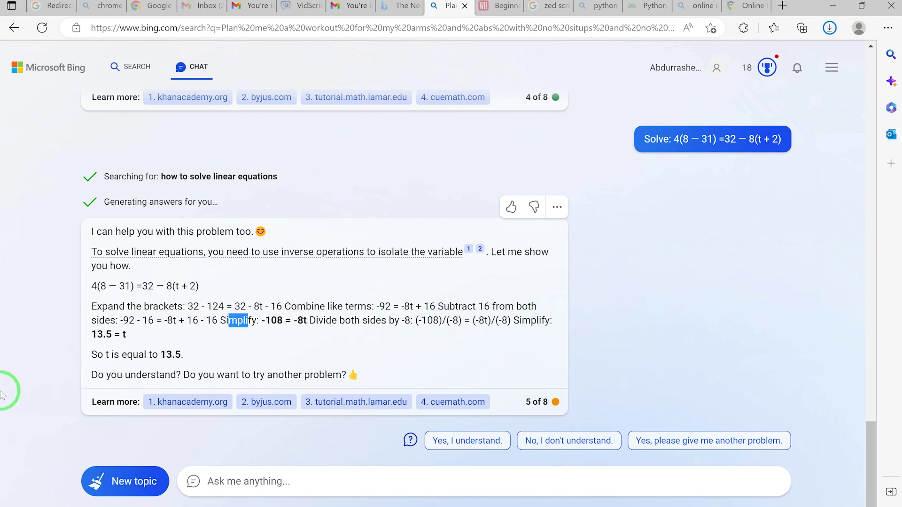
{"action": "left_click_drag", "start_coordinate": [131, 335], "coordinate": [77, 336]}
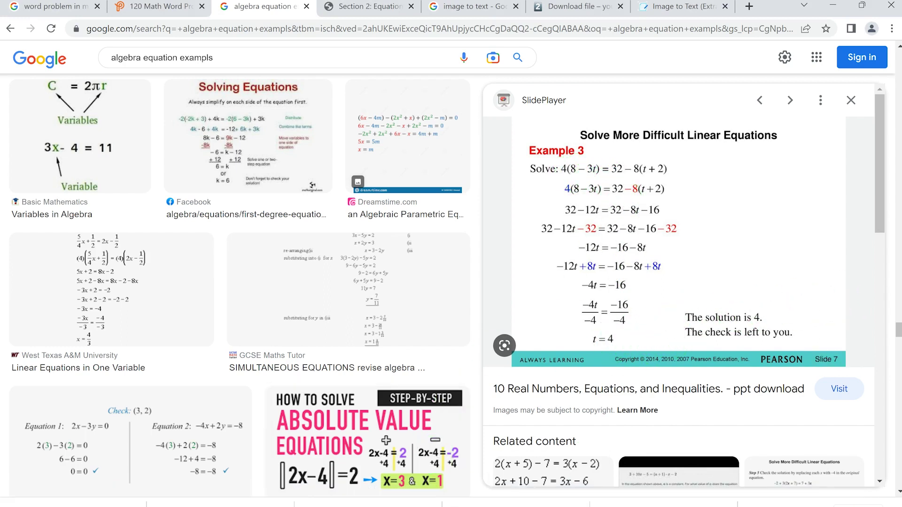
{"action": "mouse_move", "coordinate": [443, 505]}
{"action": "left_click", "coordinate": [334, 476]}
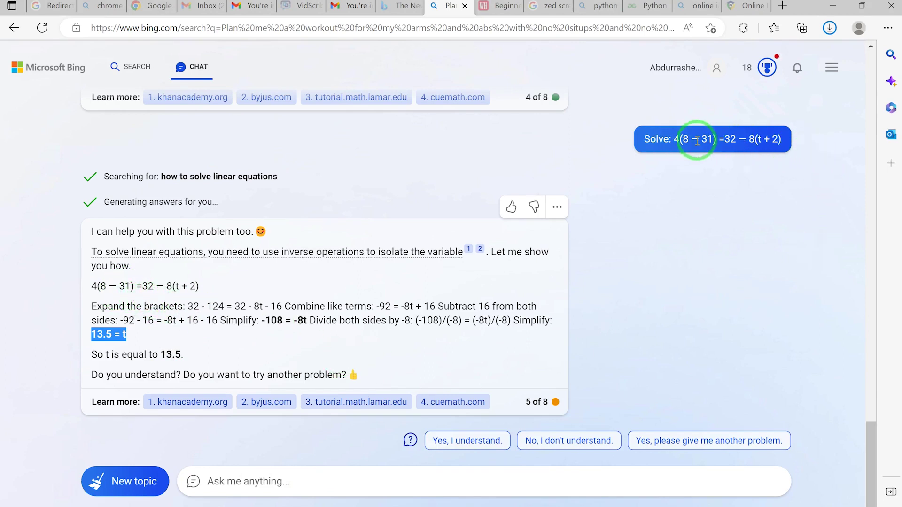
{"action": "left_click", "coordinate": [712, 139]}
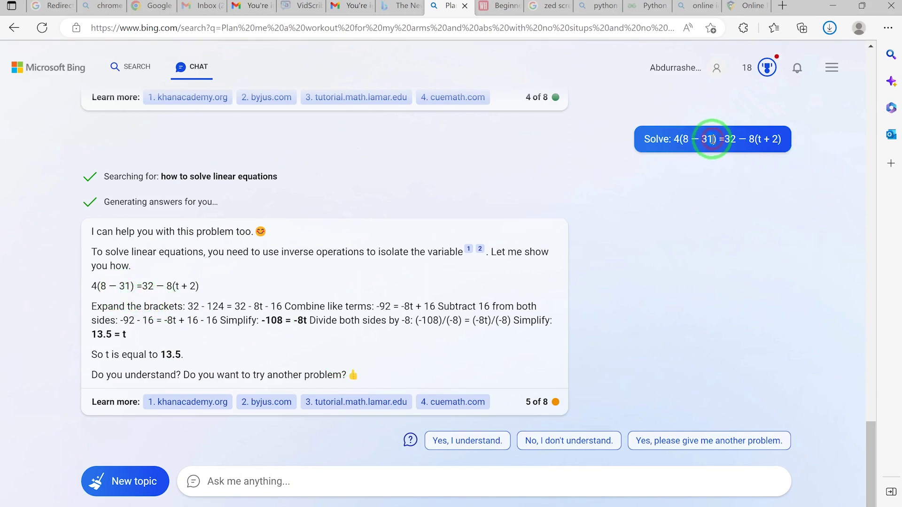
Paste the problem again, correct 31 to 3t, and submit "Solve: 4(8 – 3t) =32 – 8(t + 2)"
{"action": "left_click", "coordinate": [288, 479]}
{"action": "key", "text": "ctrl+v"}
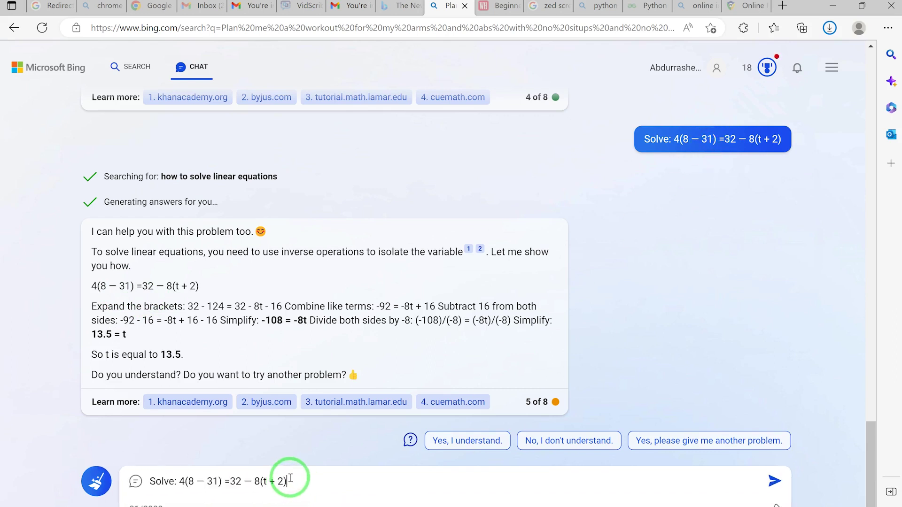
{"action": "left_click", "coordinate": [218, 481]}
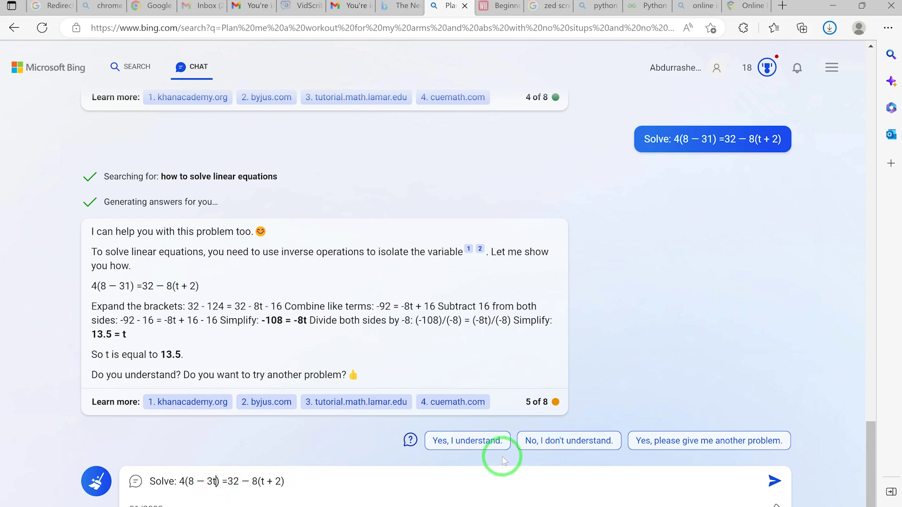
{"action": "key", "text": "Return"}
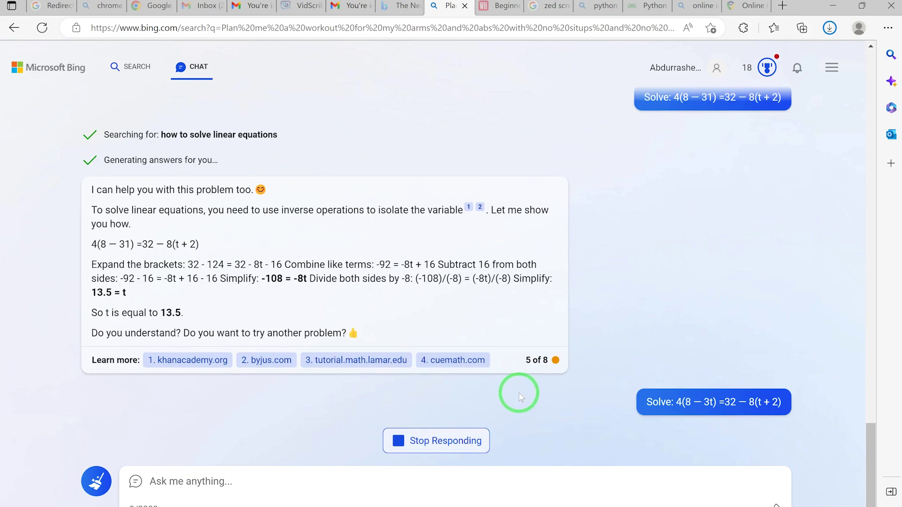